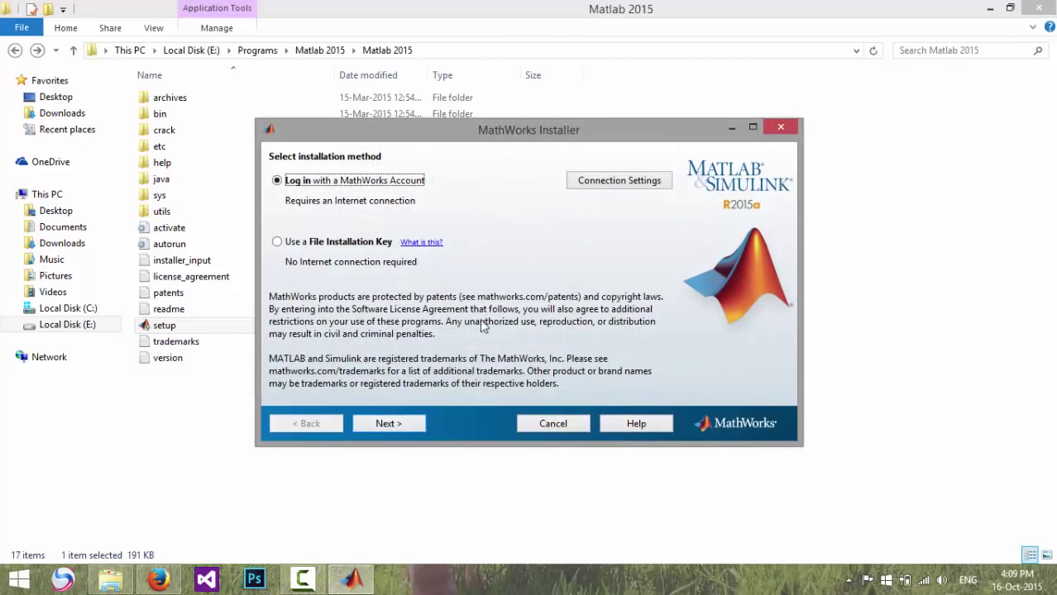
Step: Choose the File Installation Key installation method and accept the license agreement terms
{"action": "left_click", "coordinate": [300, 243]}
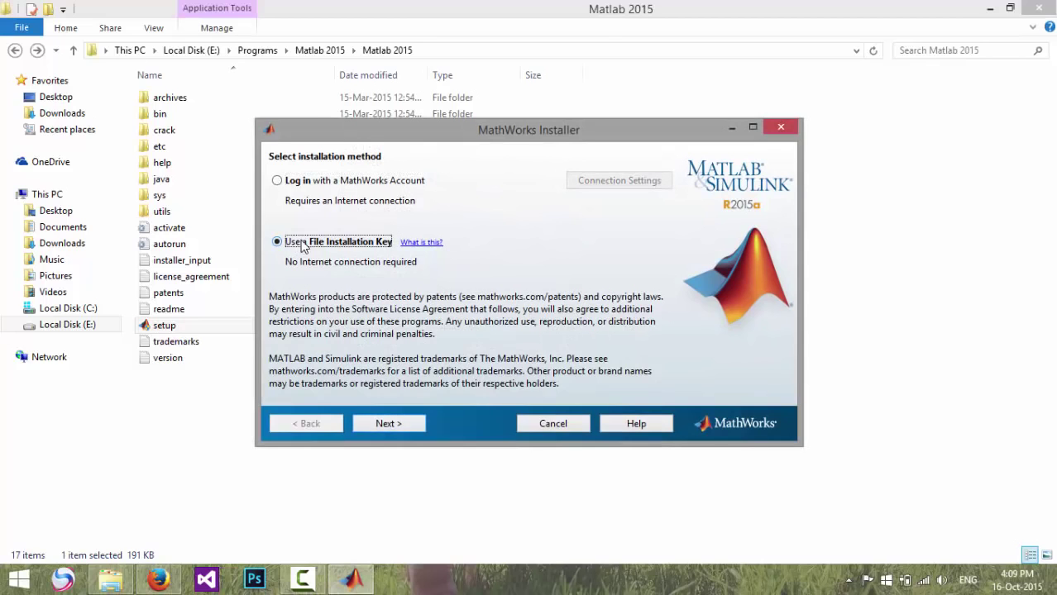
{"action": "left_click", "coordinate": [403, 423]}
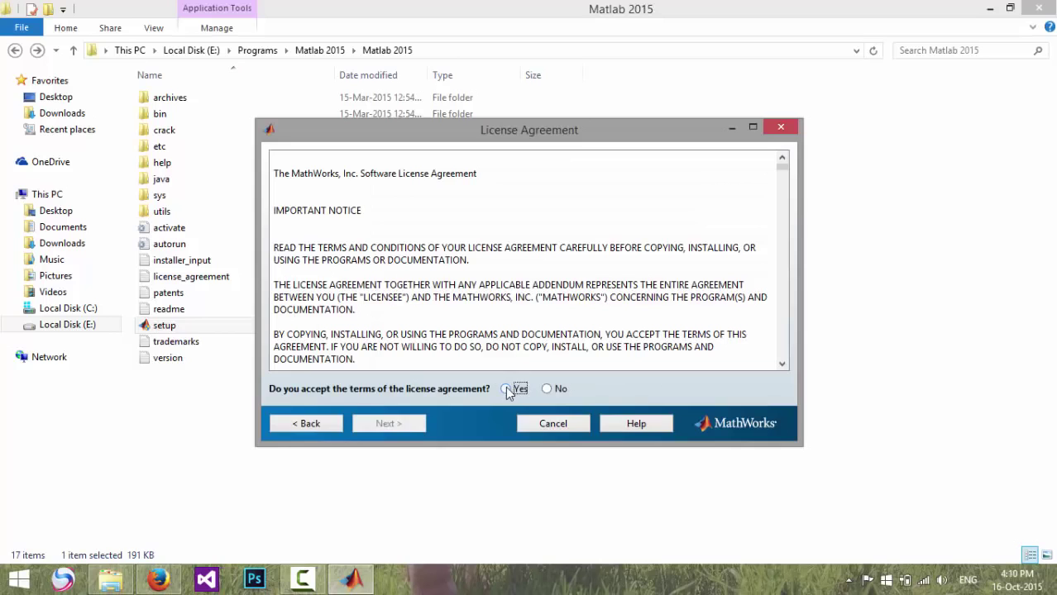
{"action": "left_click", "coordinate": [507, 389]}
{"action": "left_click", "coordinate": [408, 425]}
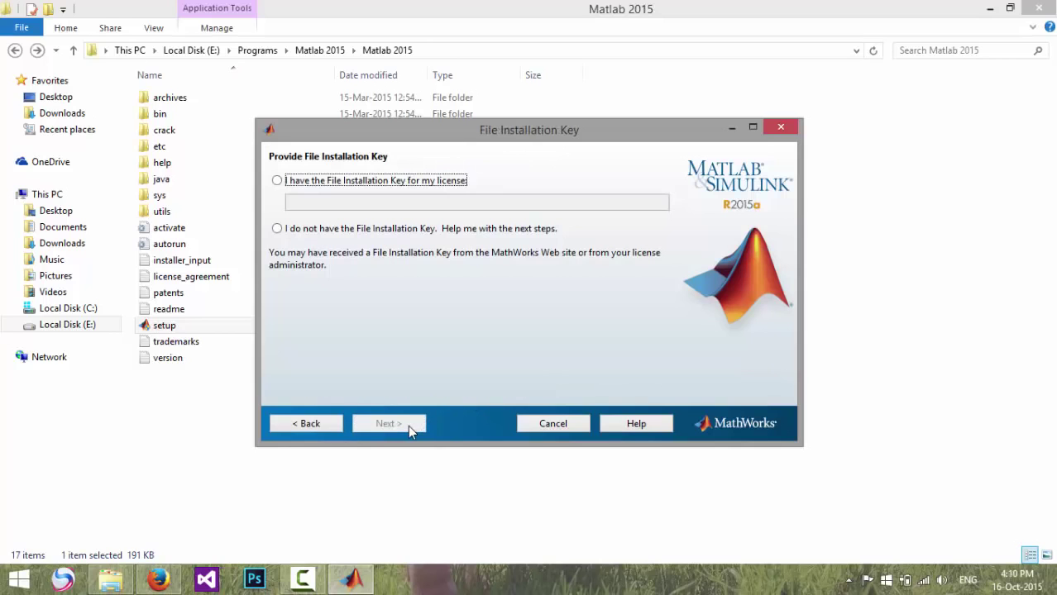
Step: Open the install text file in the crack folder and copy the file installation key listed for standalone mode
{"action": "left_click", "coordinate": [233, 401]}
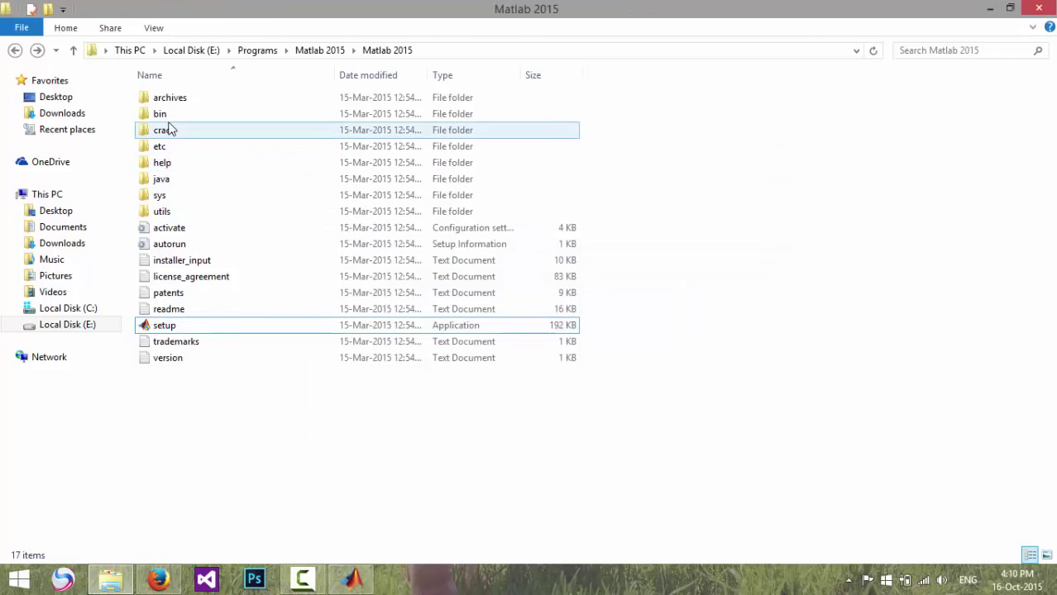
{"action": "double_click", "coordinate": [168, 129]}
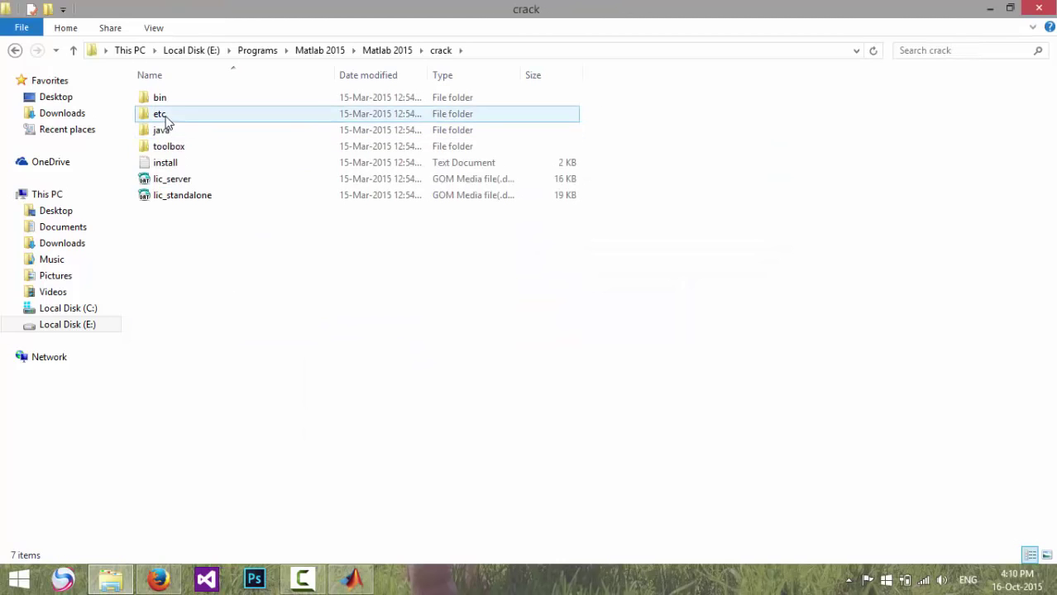
{"action": "double_click", "coordinate": [175, 164]}
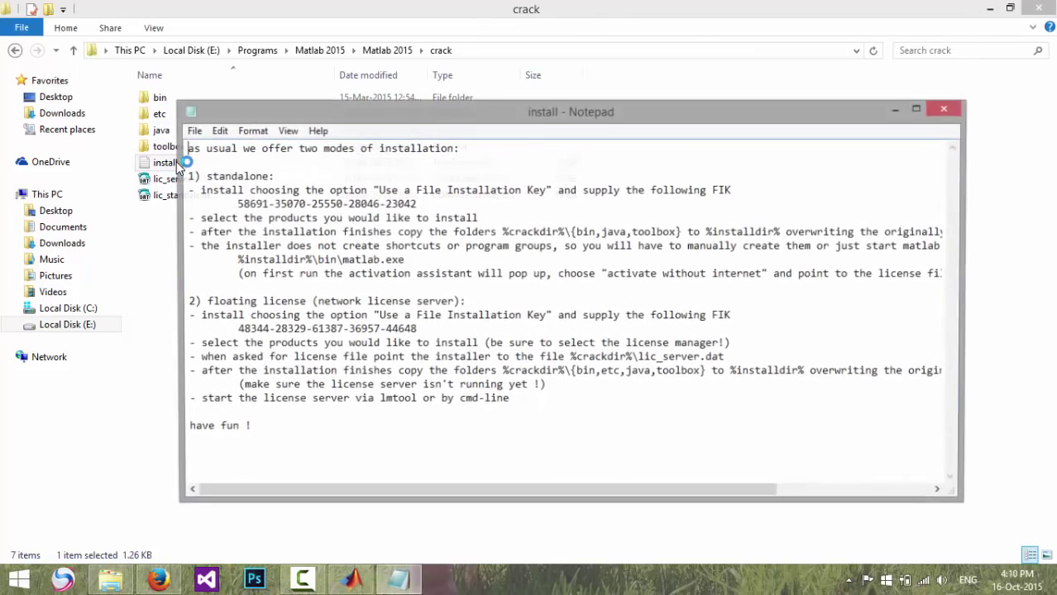
{"action": "left_click_drag", "start_coordinate": [235, 203], "coordinate": [416, 205]}
{"action": "right_click", "coordinate": [410, 207]}
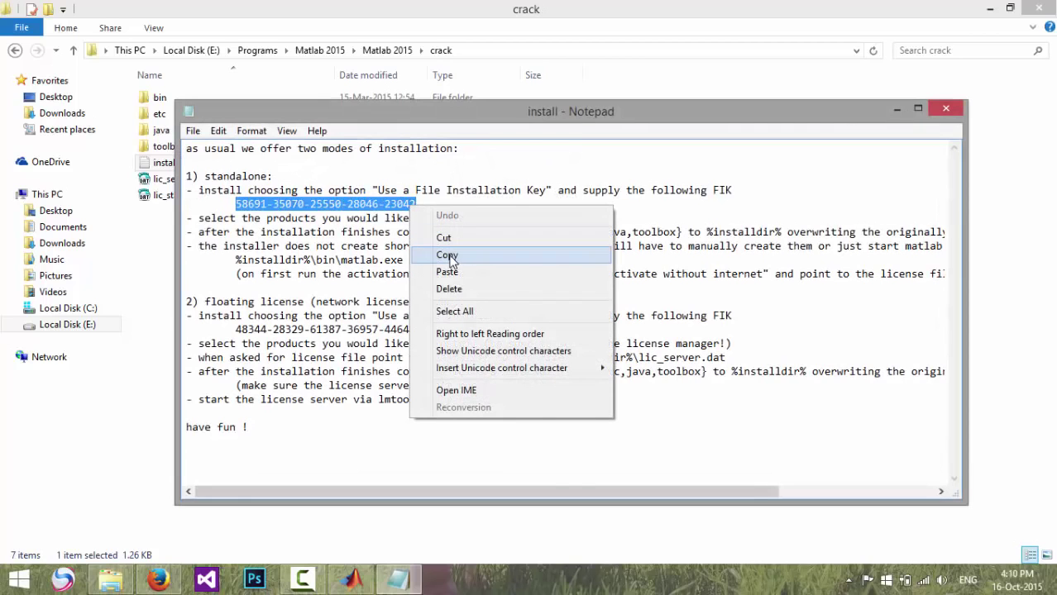
{"action": "left_click", "coordinate": [449, 257]}
Step: Switch back to the MathWorks Installer, paste the file installation key as the license's key and continue
{"action": "left_click", "coordinate": [356, 581]}
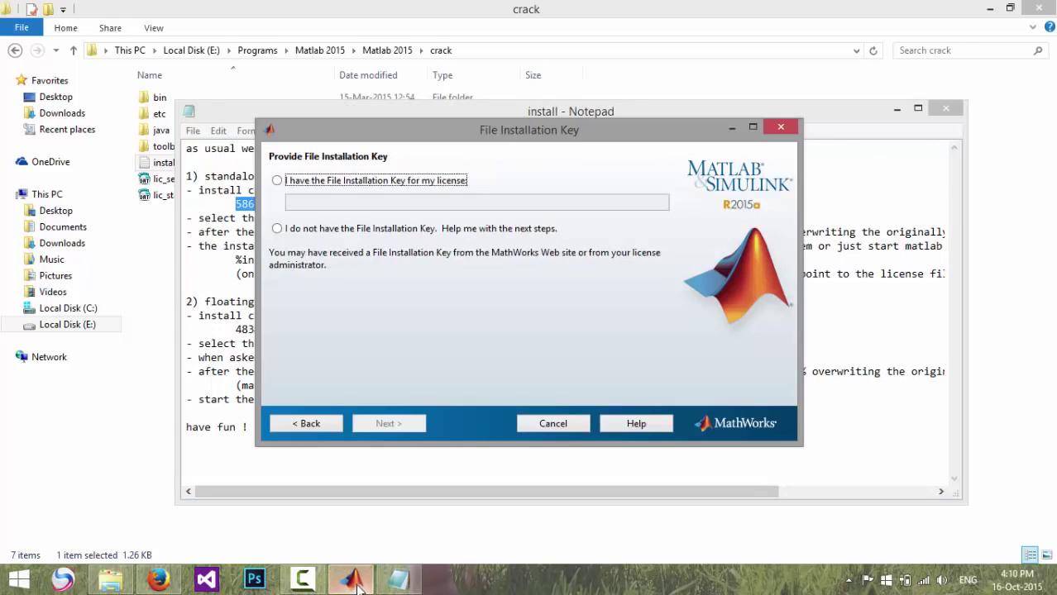
{"action": "left_click", "coordinate": [306, 181]}
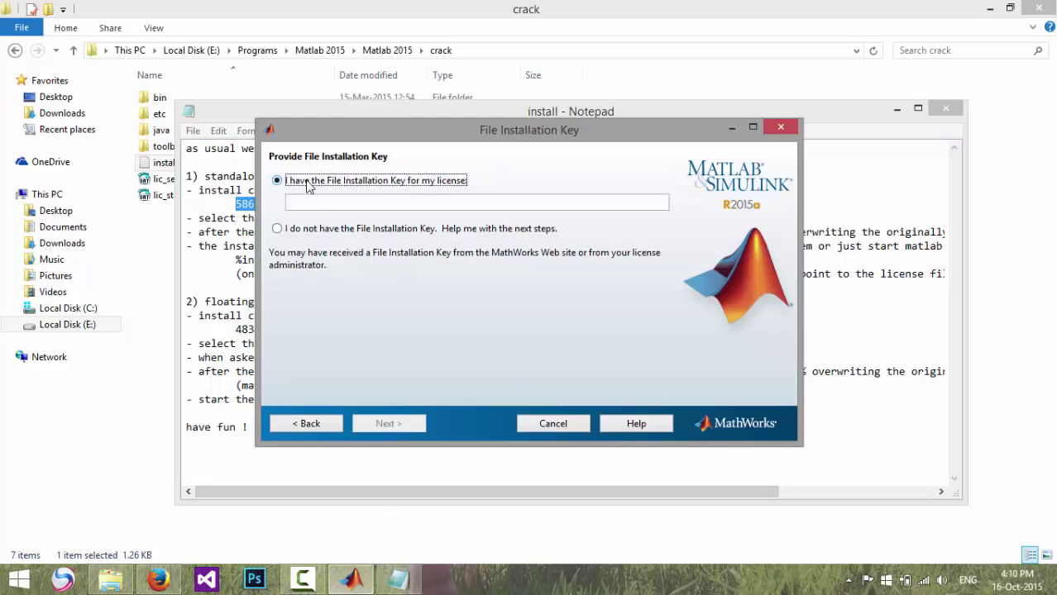
{"action": "left_click", "coordinate": [319, 203]}
{"action": "right_click", "coordinate": [319, 203]}
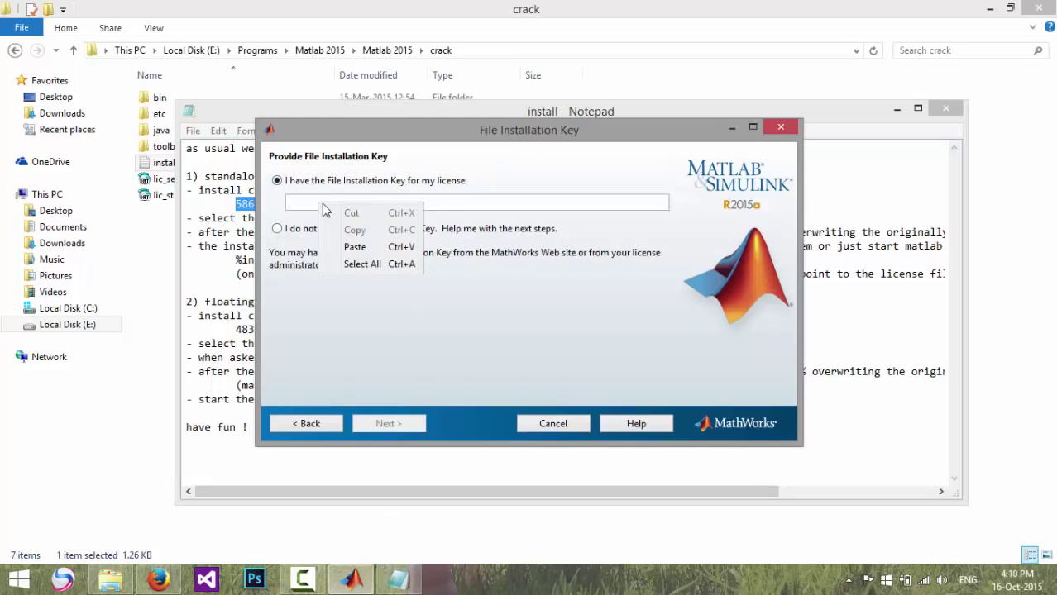
{"action": "left_click", "coordinate": [359, 248]}
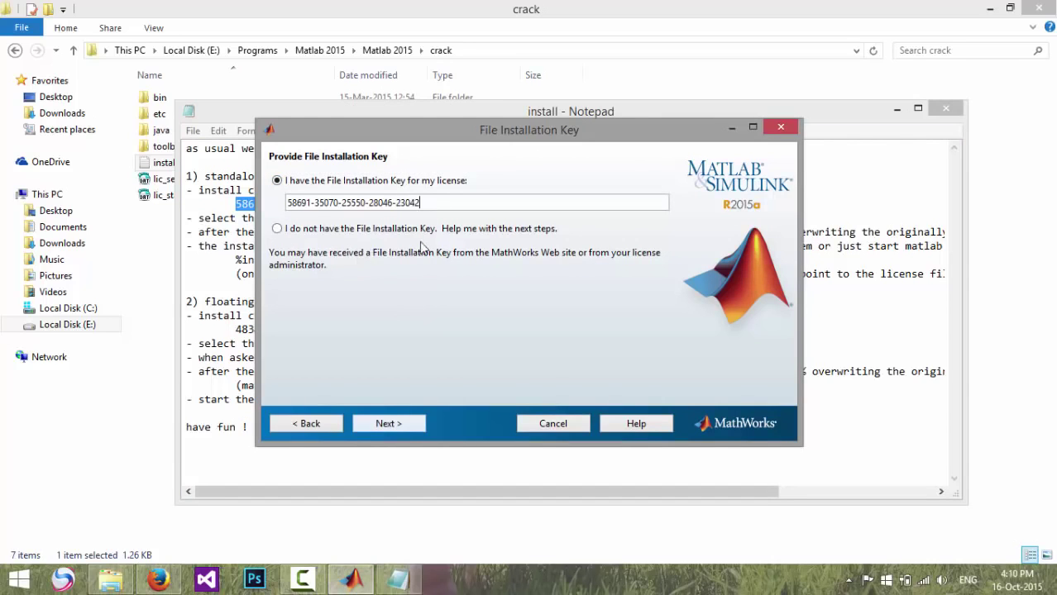
{"action": "left_click", "coordinate": [405, 425]}
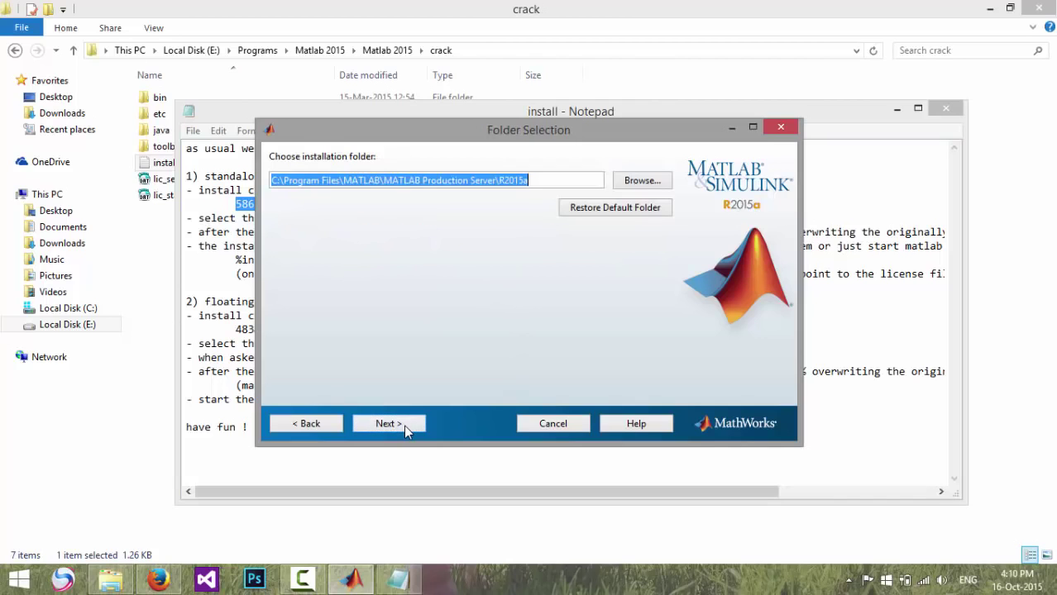
Step: Install all listed products into the default folder C:\Program Files\MATLAB\MATLAB Production Server\R2015a and finish the installer
{"action": "left_click", "coordinate": [404, 426]}
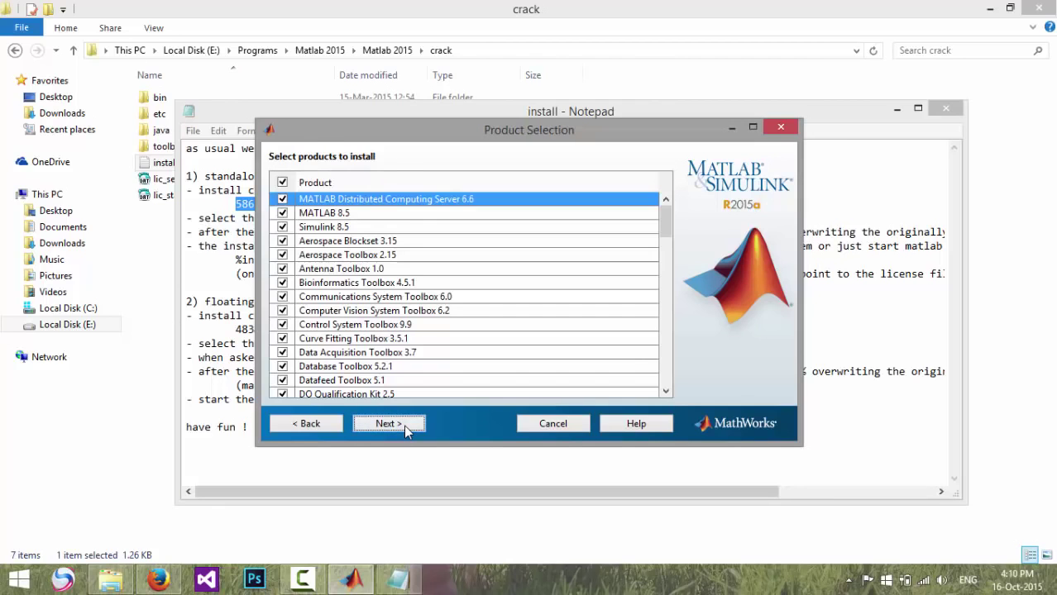
{"action": "left_click", "coordinate": [404, 425]}
{"action": "left_click", "coordinate": [403, 425]}
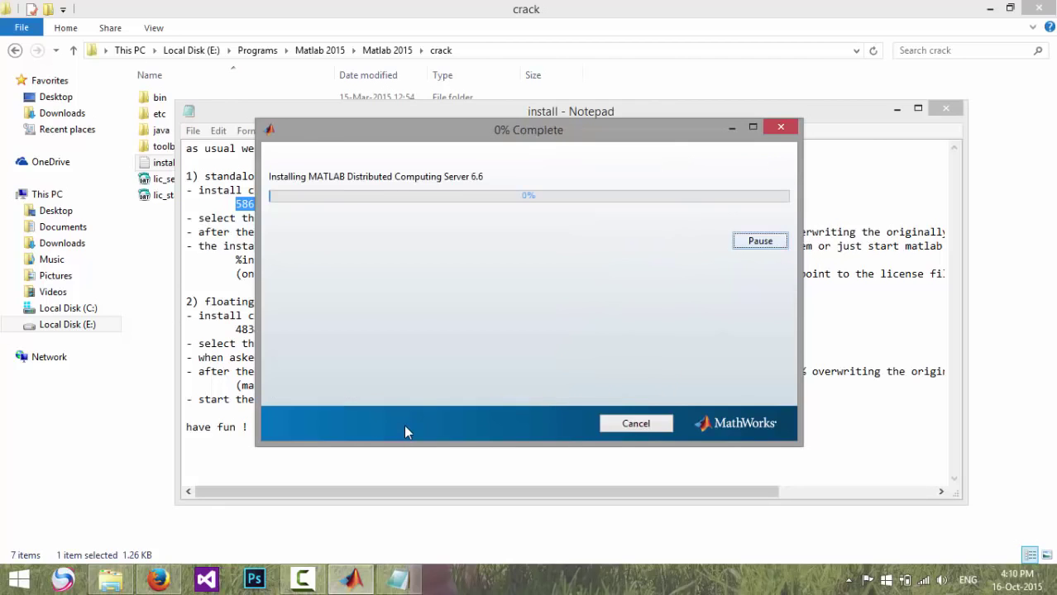
{"action": "left_click", "coordinate": [941, 108]}
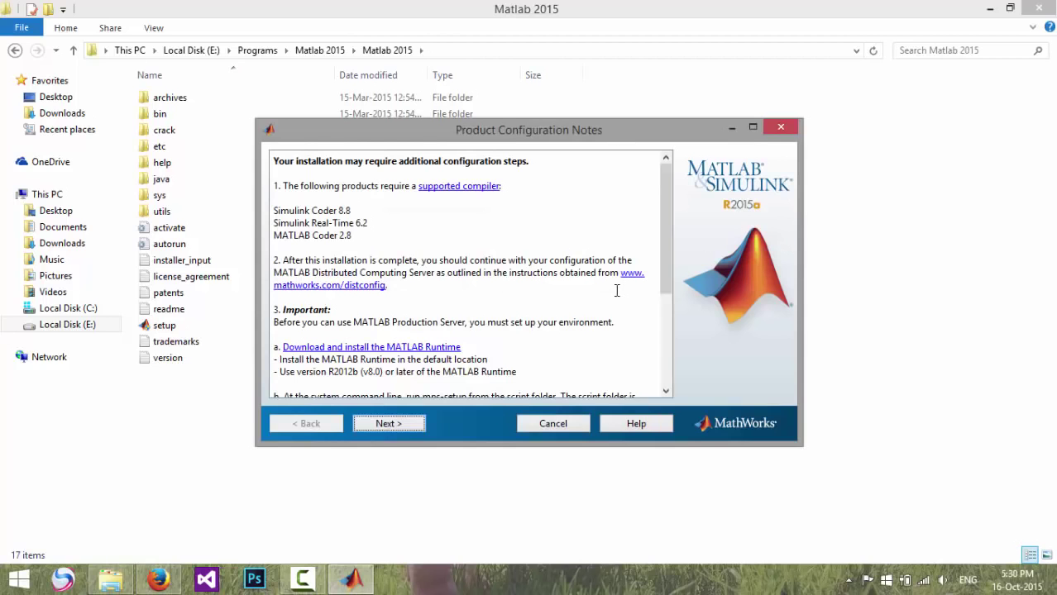
{"action": "left_click", "coordinate": [397, 424]}
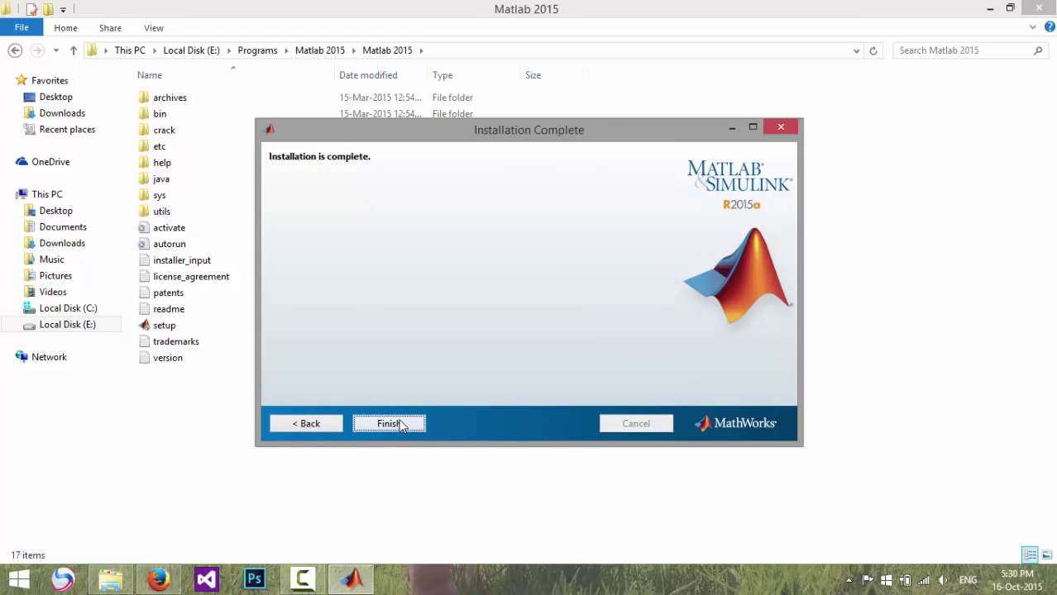
{"action": "left_click", "coordinate": [402, 425]}
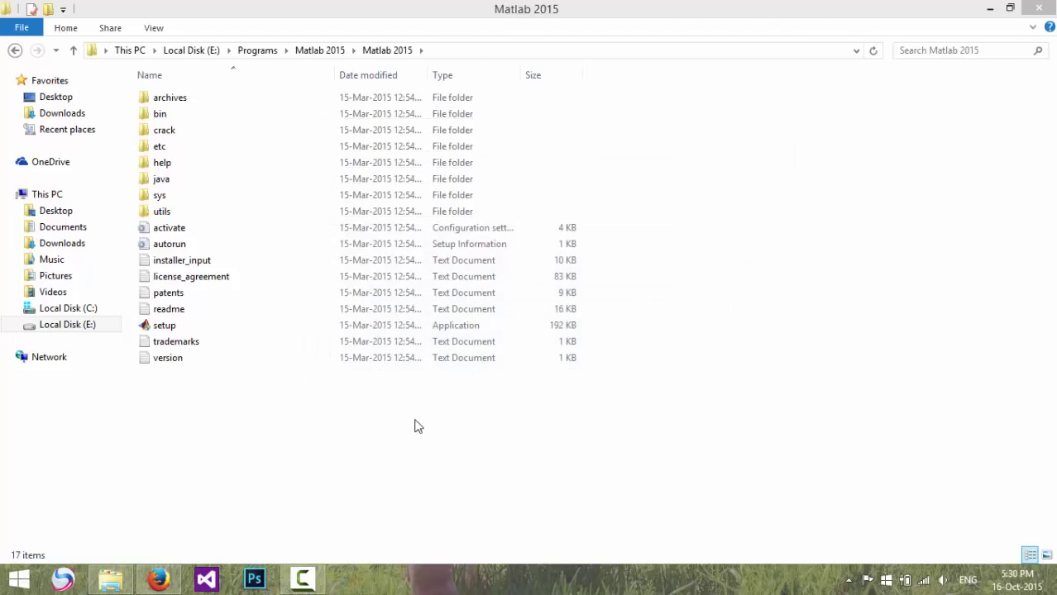
Step: Copy all five DLL files from the crack\bin\win64 folder of the setup files
{"action": "double_click", "coordinate": [182, 136]}
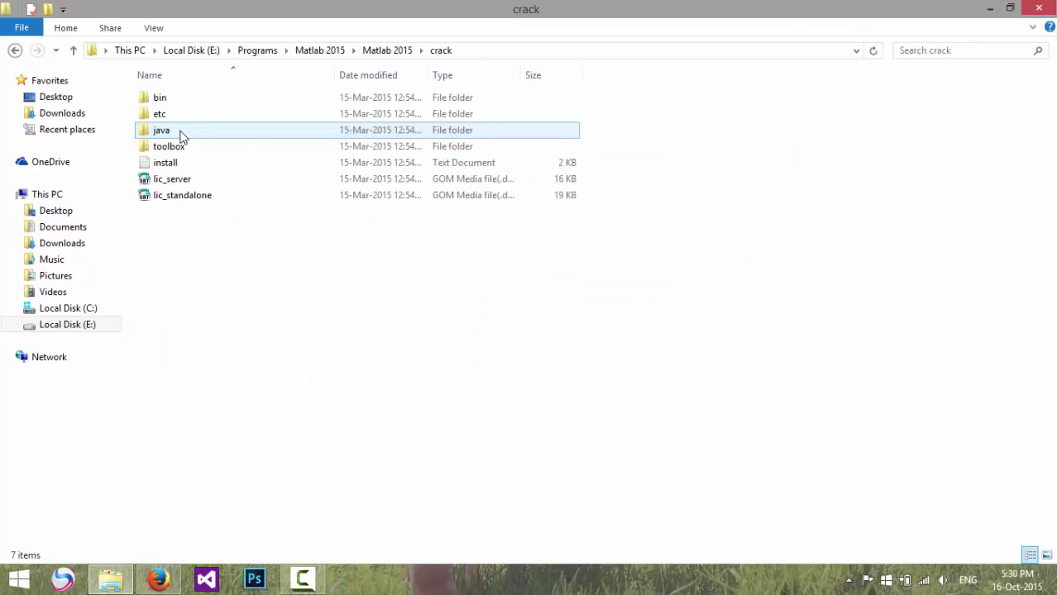
{"action": "double_click", "coordinate": [177, 98]}
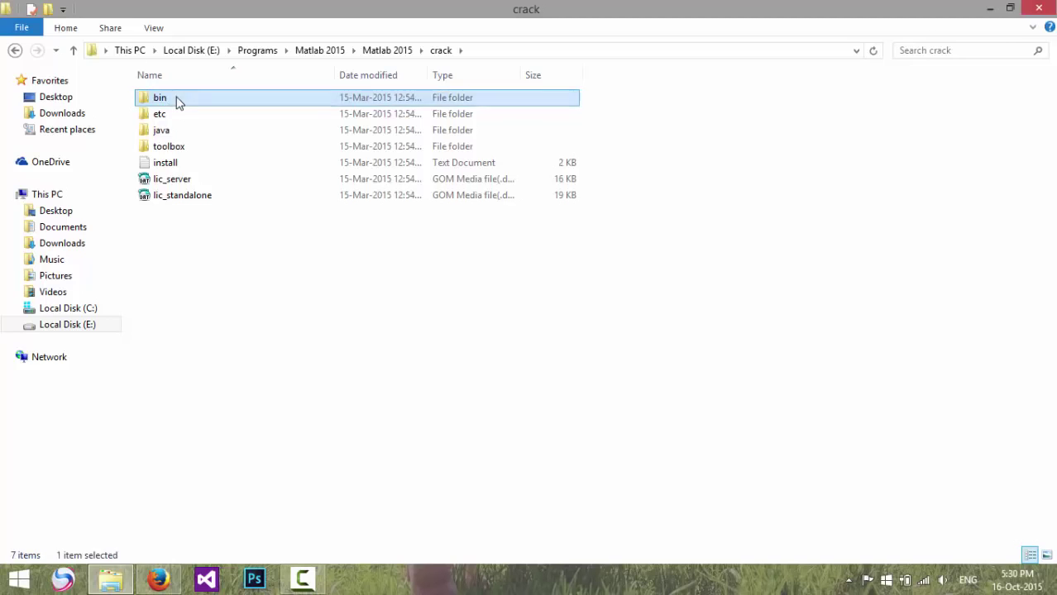
{"action": "double_click", "coordinate": [196, 98]}
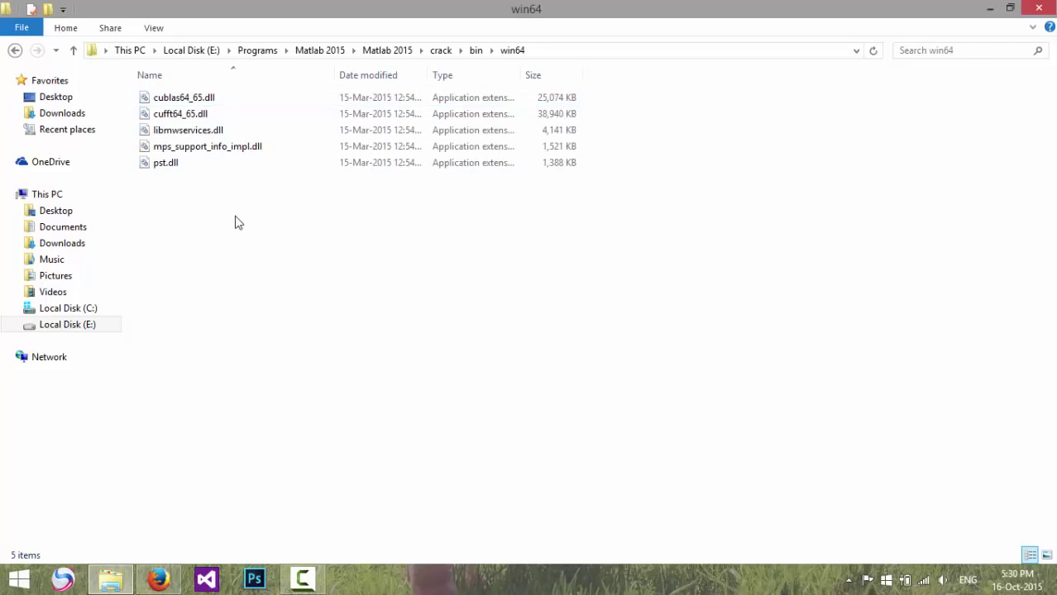
{"action": "key", "text": "ctrl+a"}
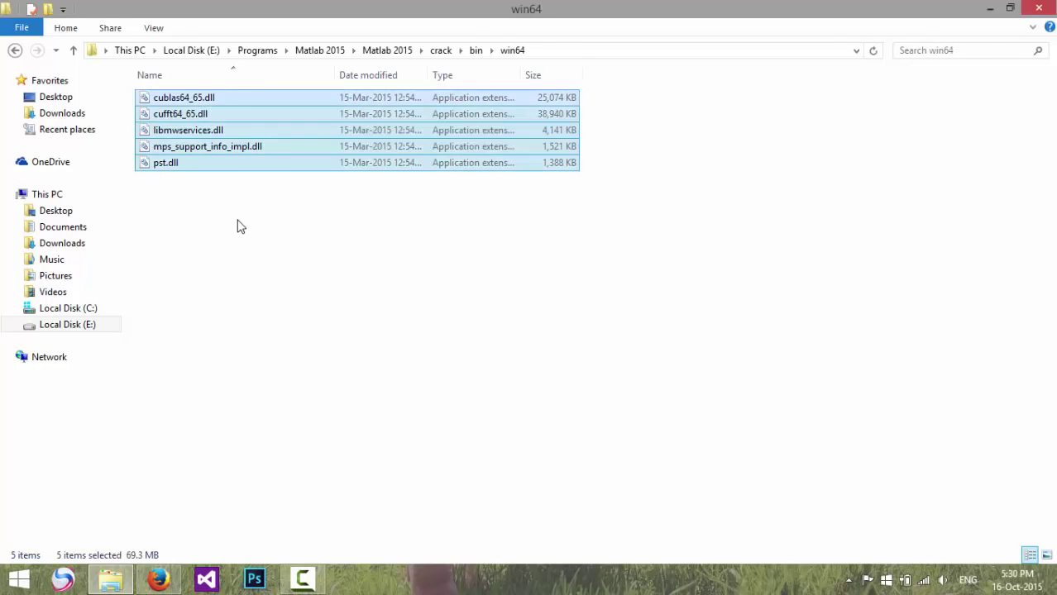
{"action": "right_click", "coordinate": [198, 117]}
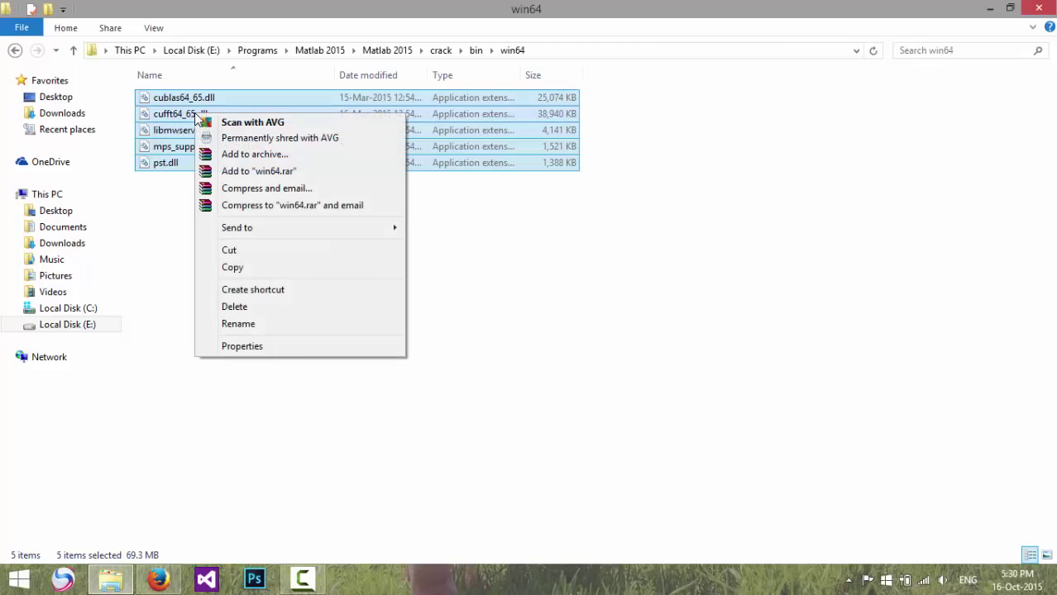
{"action": "left_click", "coordinate": [238, 270]}
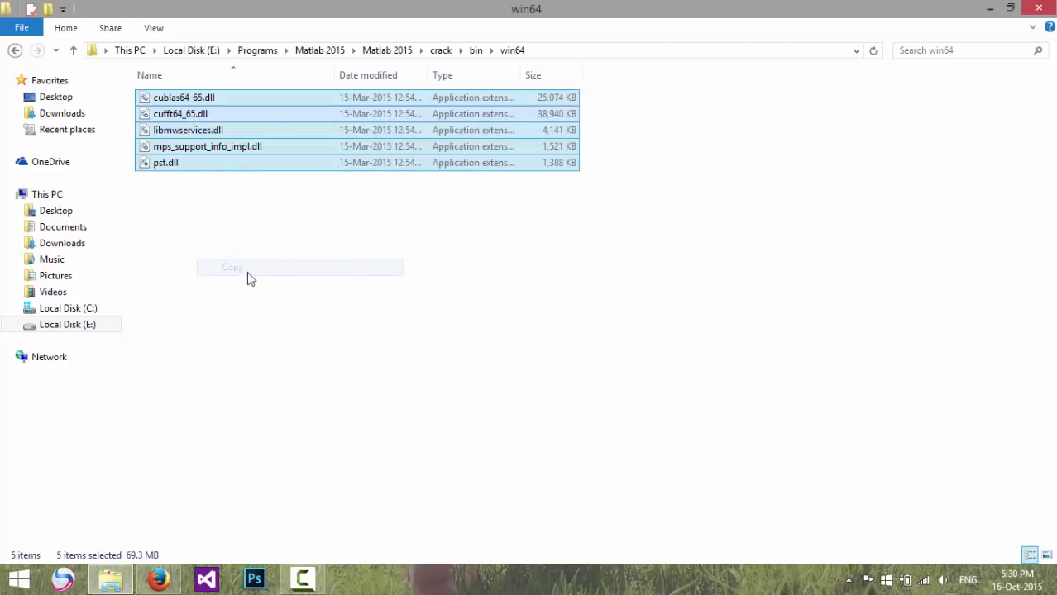
Step: Go to the installed program's folder C:\Program Files\MATLAB\MATLAB Production Server\R2015a\bin\win64
{"action": "left_click", "coordinate": [83, 313]}
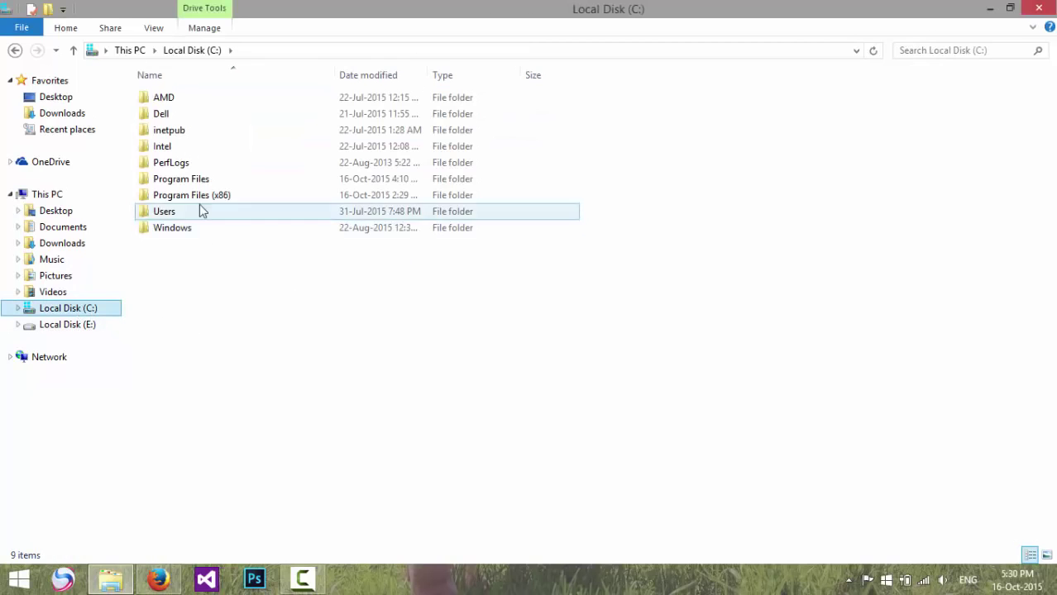
{"action": "double_click", "coordinate": [203, 184]}
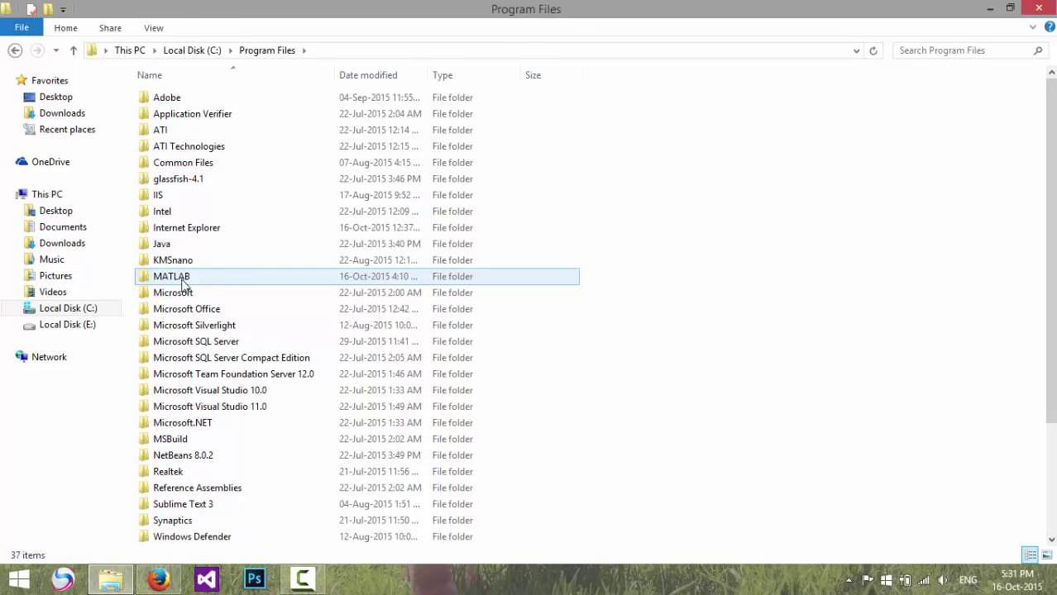
{"action": "double_click", "coordinate": [189, 283]}
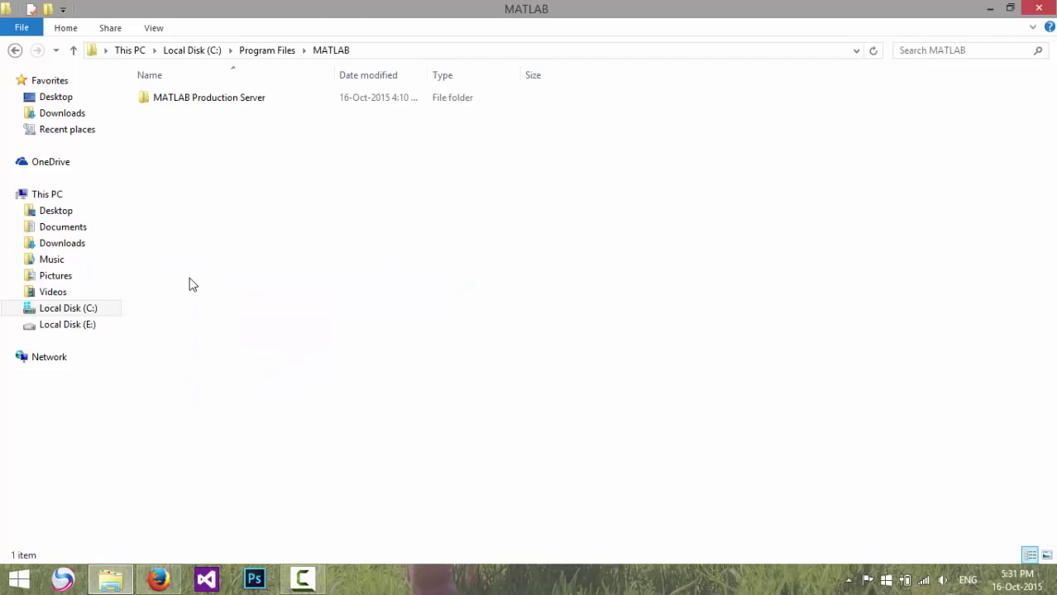
{"action": "double_click", "coordinate": [213, 104]}
{"action": "double_click", "coordinate": [213, 104]}
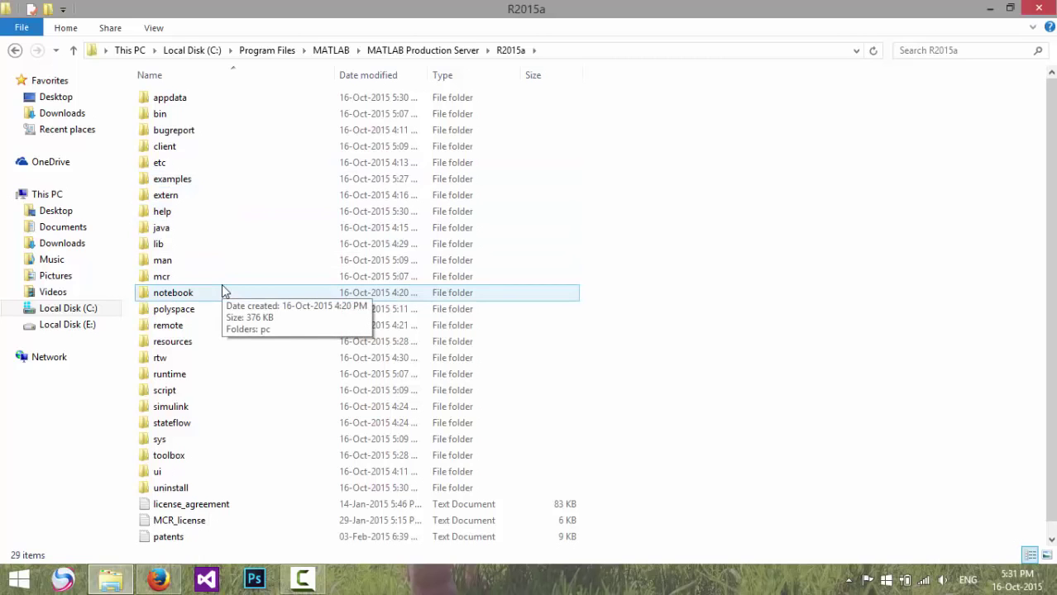
{"action": "double_click", "coordinate": [160, 115]}
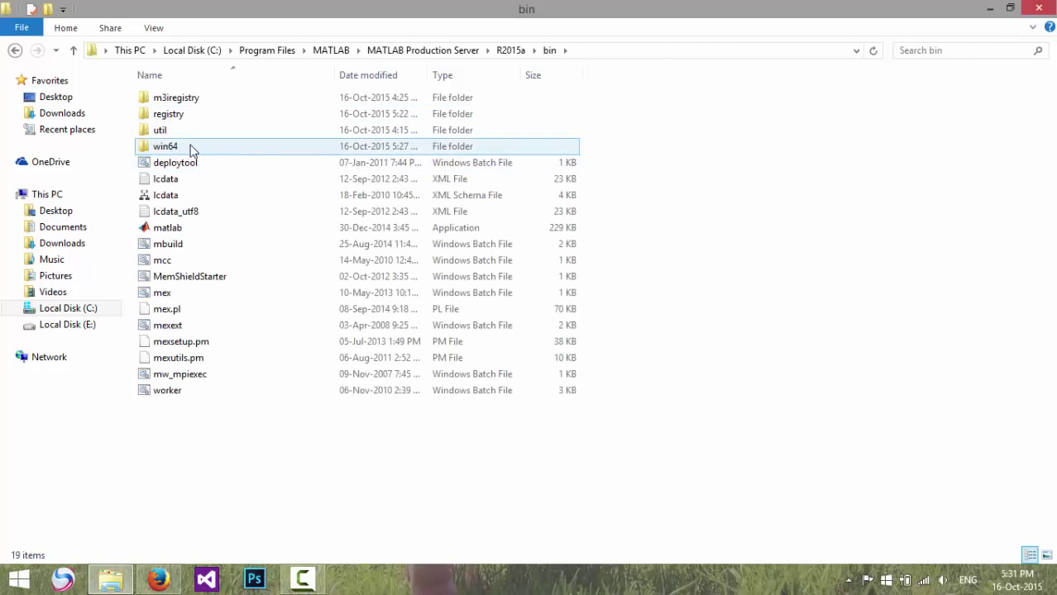
{"action": "double_click", "coordinate": [185, 145]}
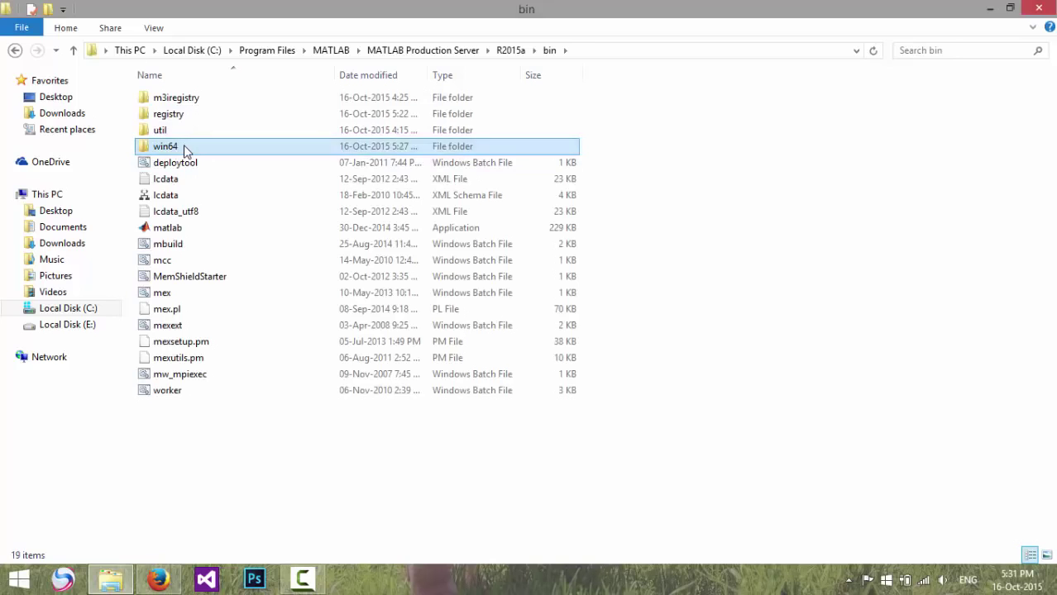
Step: Paste the copied DLL files into this win64 folder, replacing the existing ones and granting administrator permission for all current items
{"action": "right_click", "coordinate": [678, 182]}
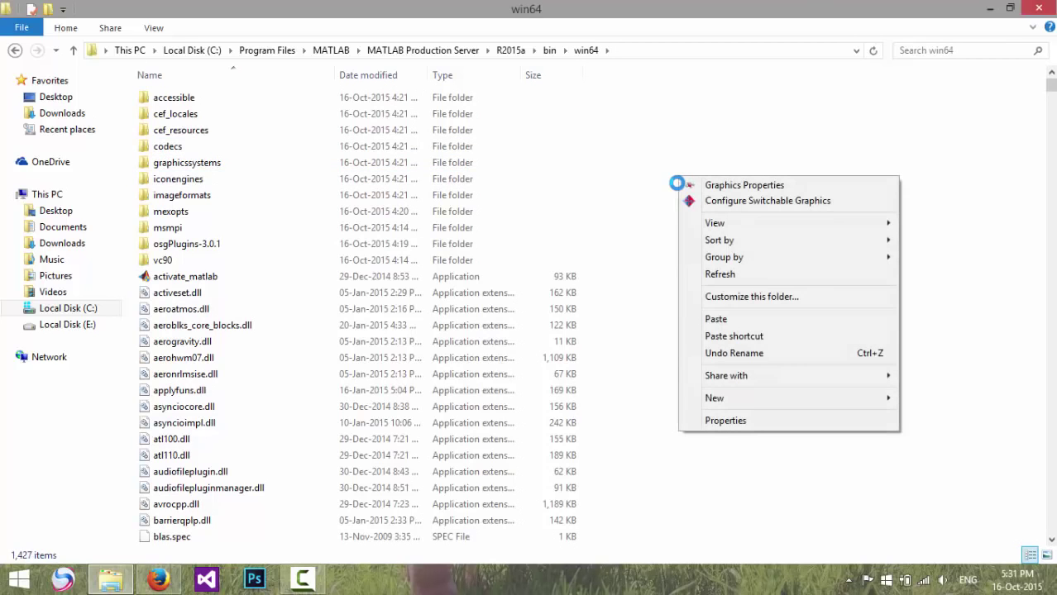
{"action": "left_click", "coordinate": [715, 320]}
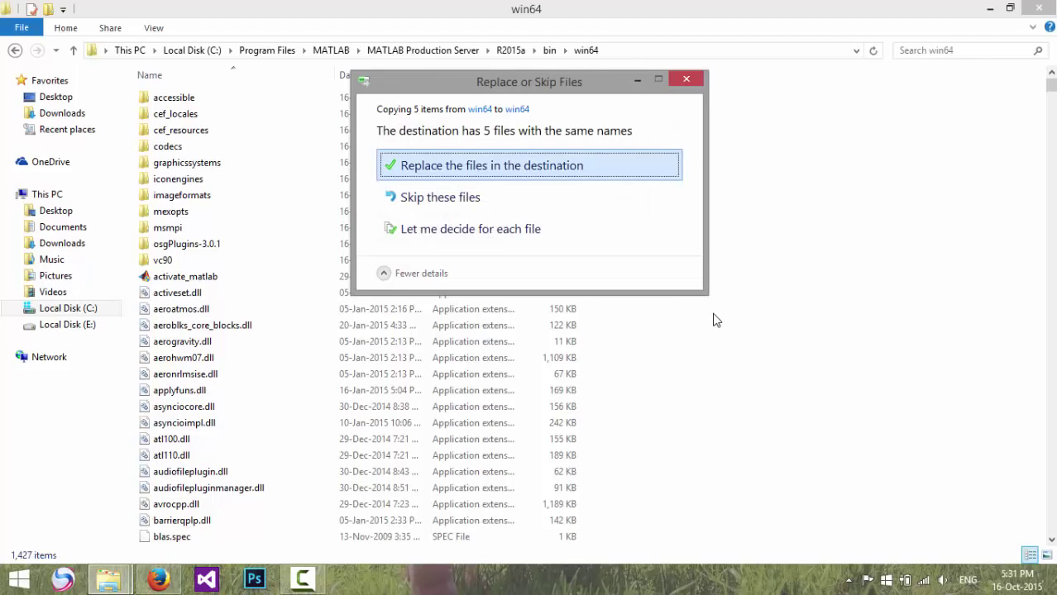
{"action": "left_click", "coordinate": [512, 168]}
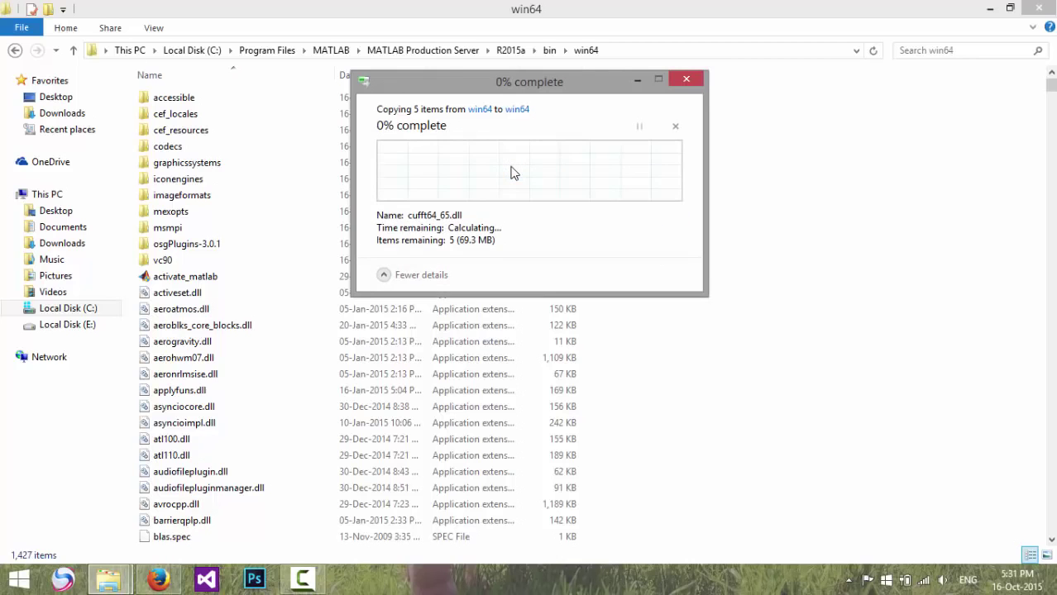
{"action": "left_click", "coordinate": [403, 191]}
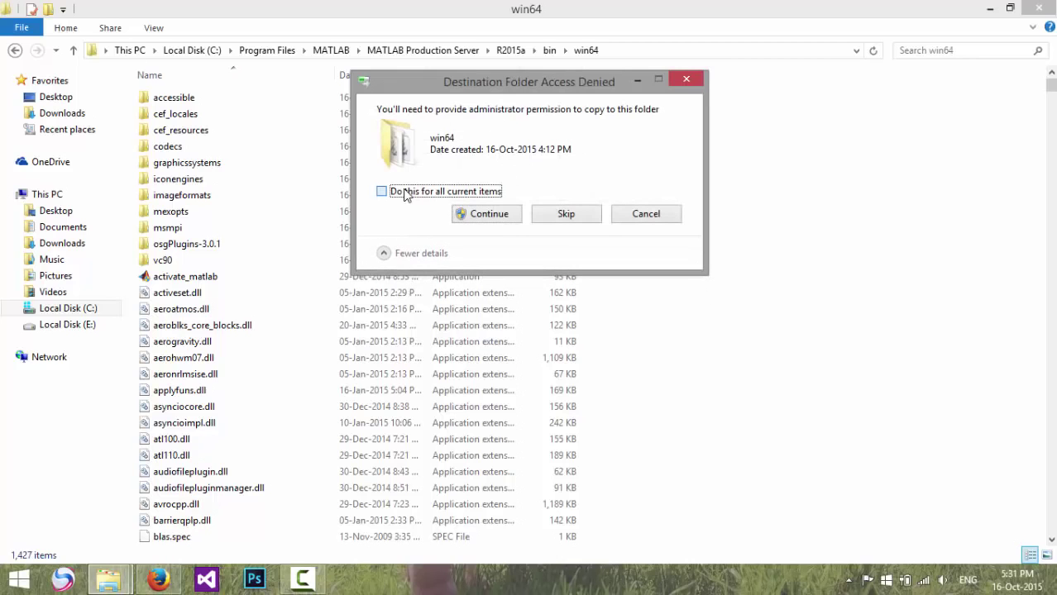
{"action": "left_click", "coordinate": [502, 218]}
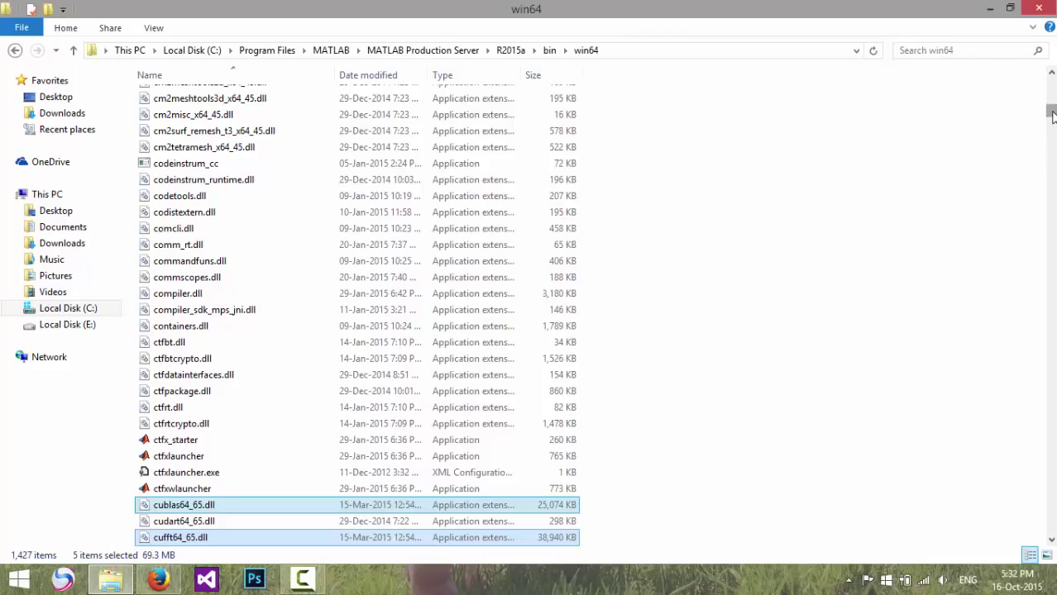
{"action": "left_click_drag", "start_coordinate": [1051, 113], "coordinate": [1031, 306]}
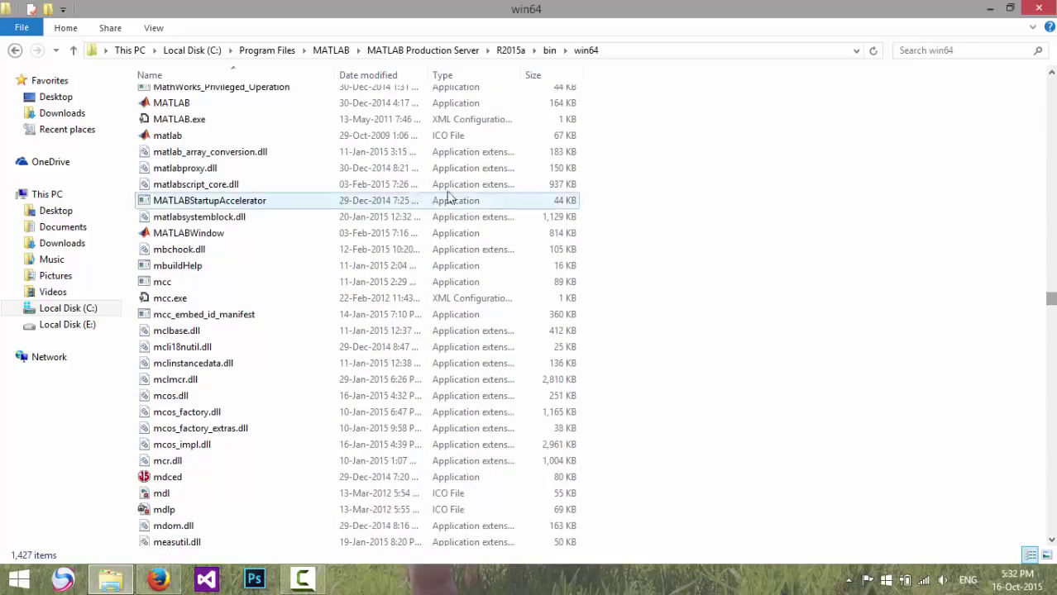
Step: Create a desktop shortcut for the MATLAB application in the win64 folder and minimize the folder window
{"action": "right_click", "coordinate": [194, 106]}
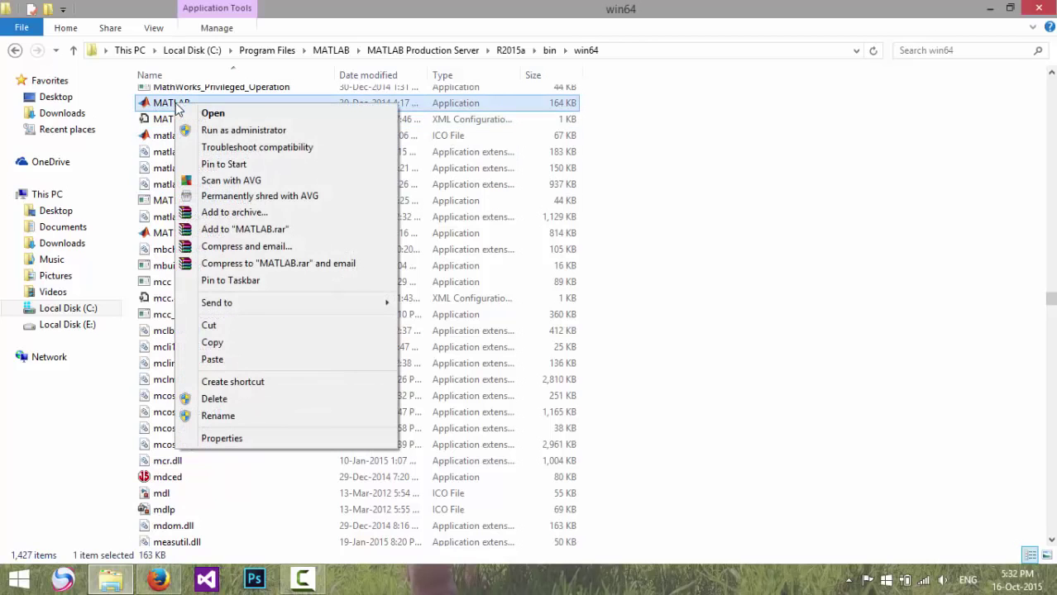
{"action": "mouse_move", "coordinate": [221, 303]}
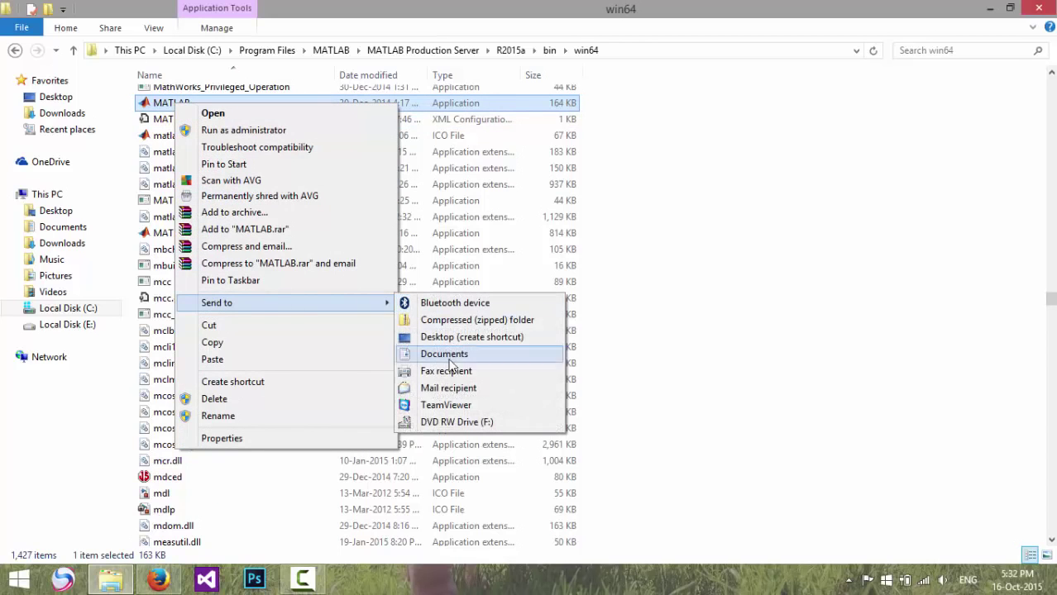
{"action": "left_click", "coordinate": [496, 338]}
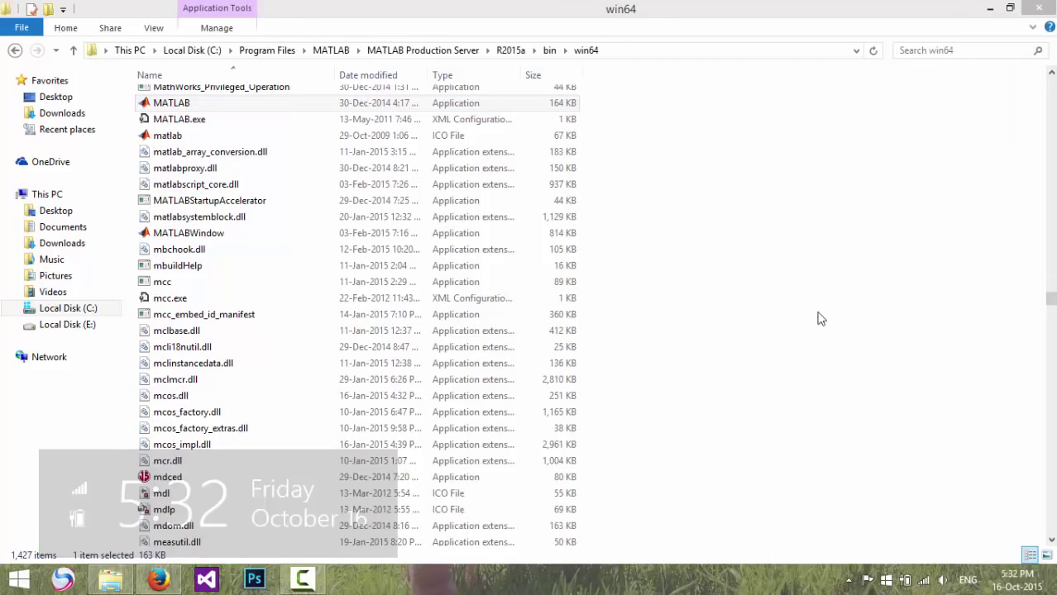
{"action": "left_click", "coordinate": [990, 8]}
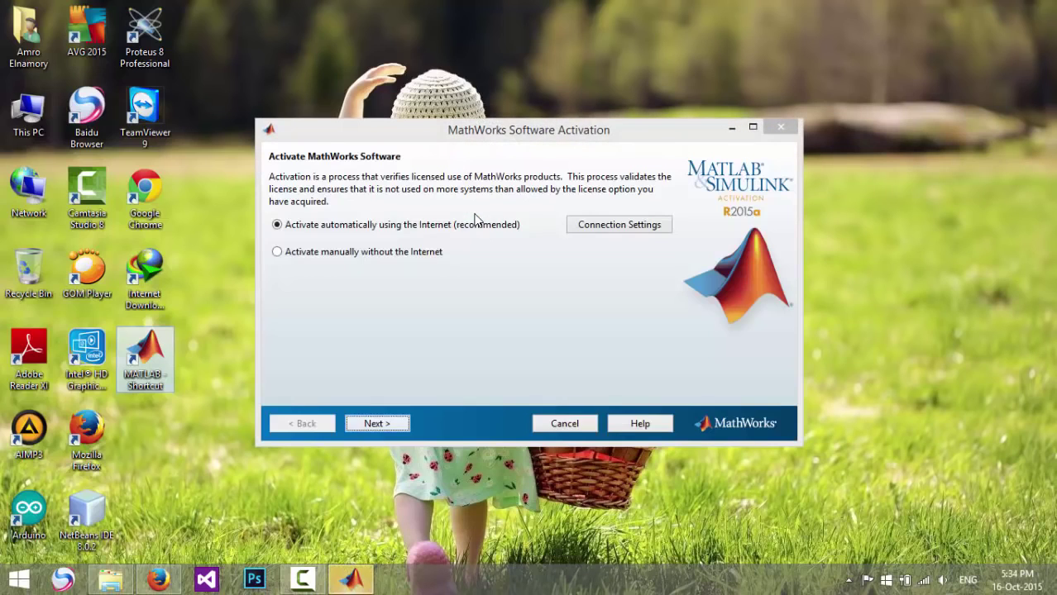
Step: Set the activation to manual without the Internet, using the full path to a license file
{"action": "left_click", "coordinate": [370, 253]}
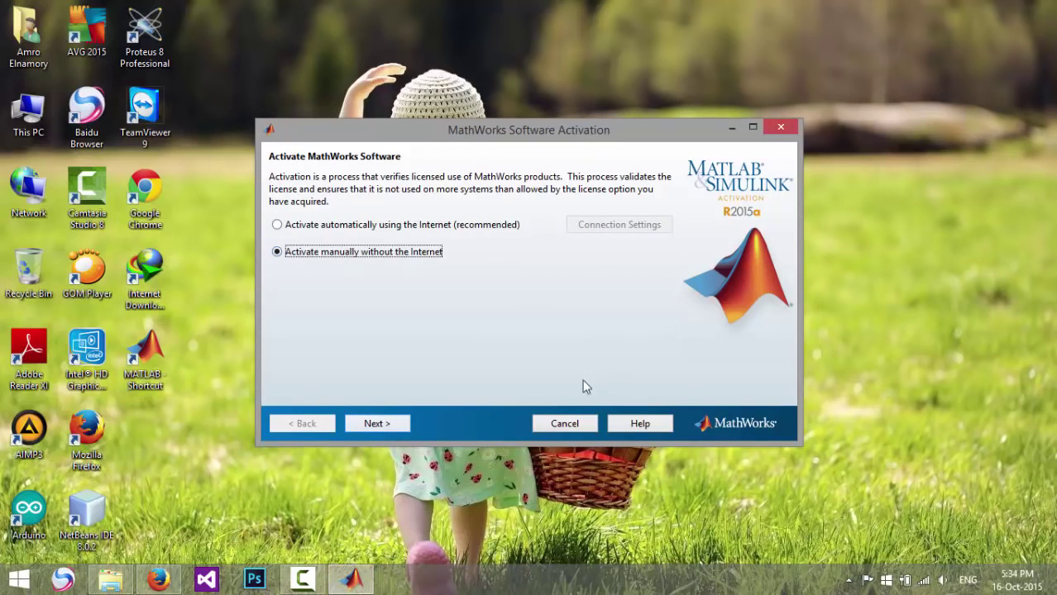
{"action": "left_click", "coordinate": [384, 426]}
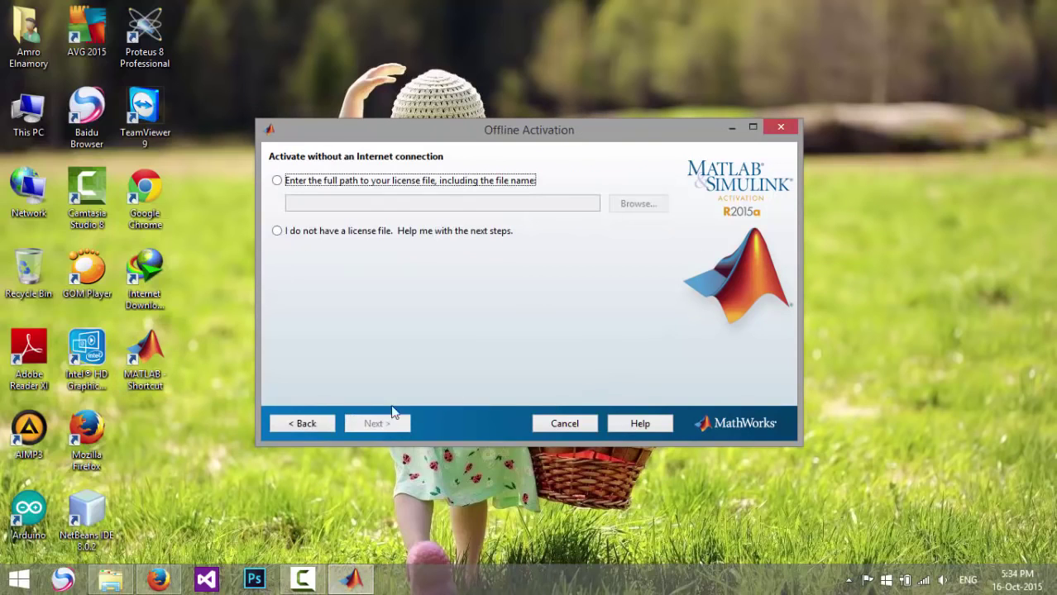
{"action": "left_click", "coordinate": [309, 184]}
Step: Browse for the license file in the folder E:\Programs\Matlab 2015\Matlab 2015\crack
{"action": "left_click", "coordinate": [641, 205]}
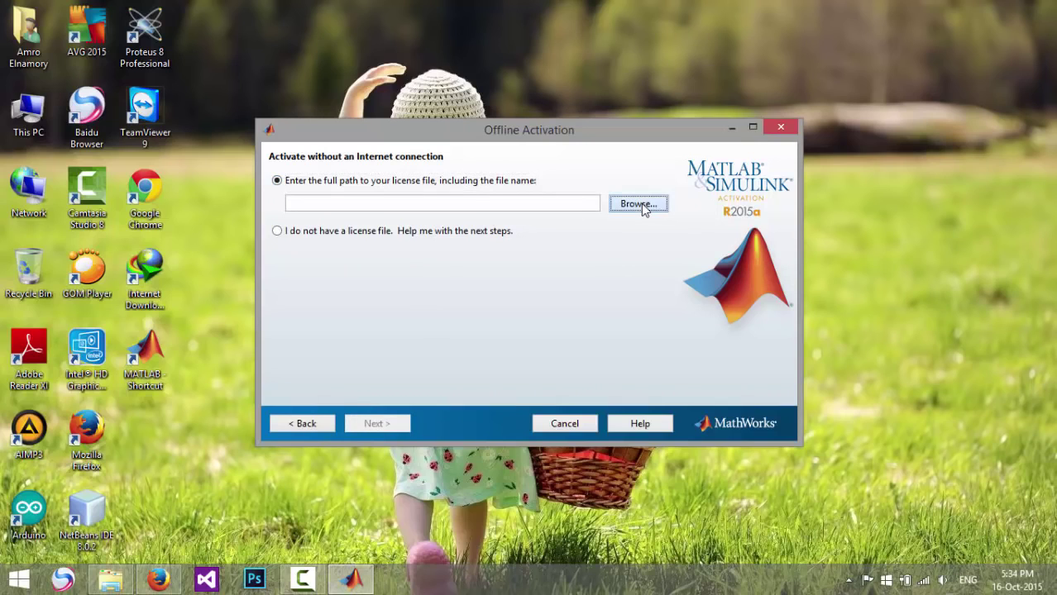
{"action": "left_click", "coordinate": [642, 207]}
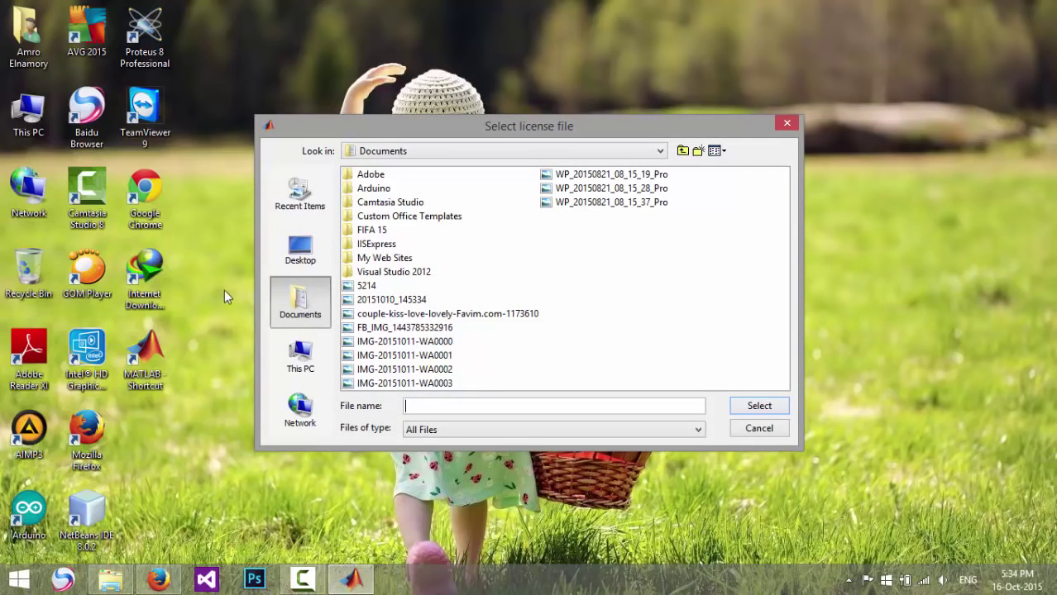
{"action": "left_click", "coordinate": [303, 355]}
{"action": "double_click", "coordinate": [396, 273]}
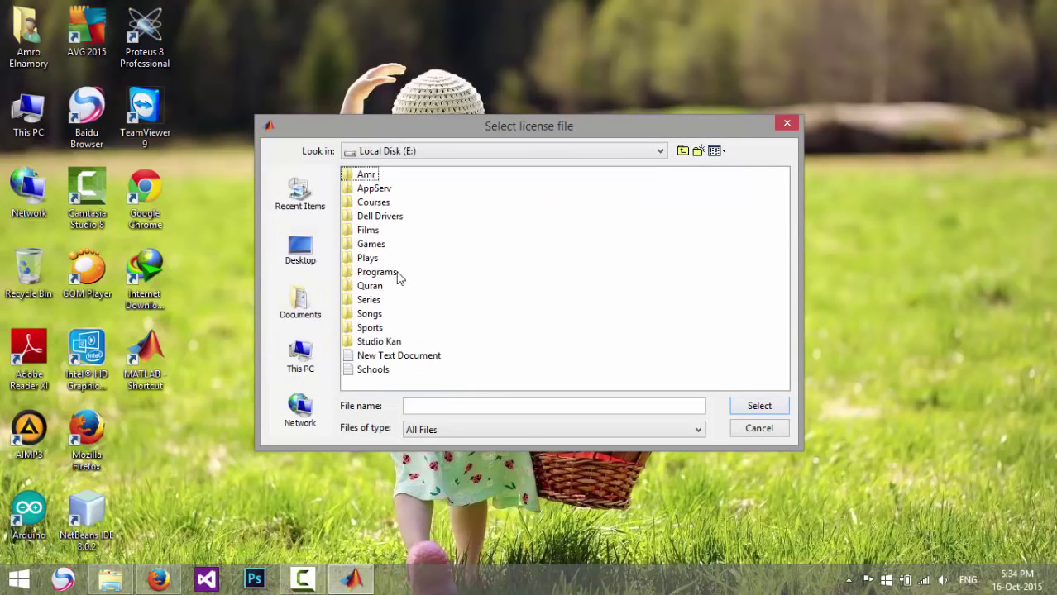
{"action": "left_click", "coordinate": [386, 273]}
{"action": "double_click", "coordinate": [386, 273]}
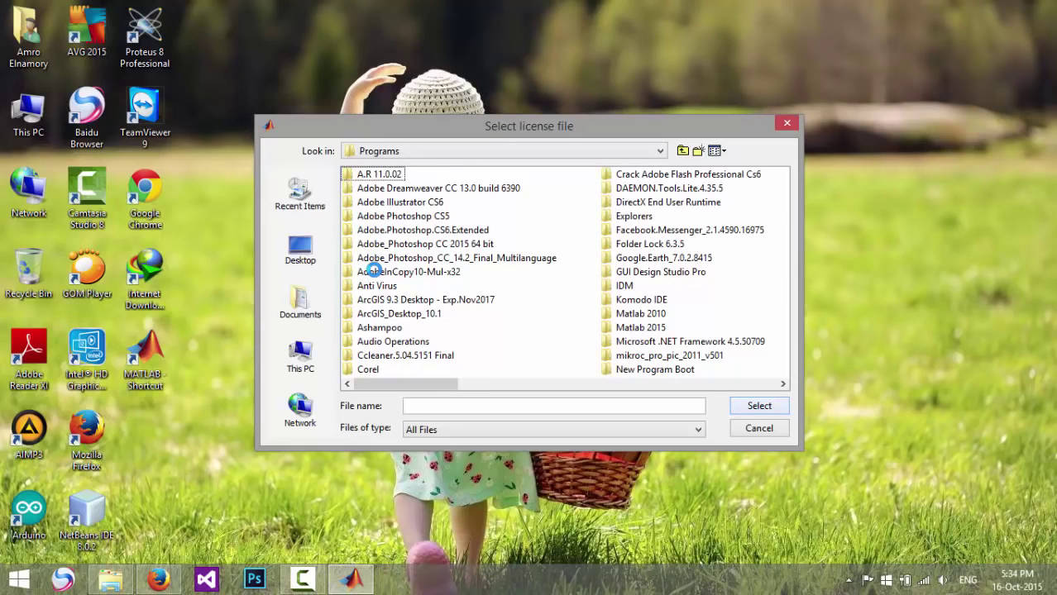
{"action": "double_click", "coordinate": [629, 328]}
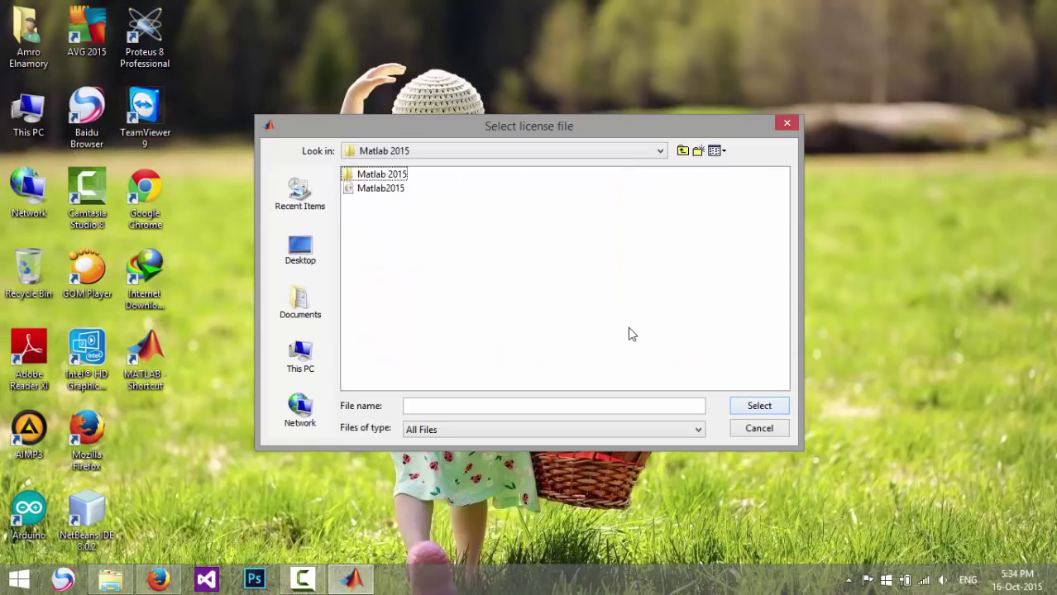
{"action": "double_click", "coordinate": [387, 175]}
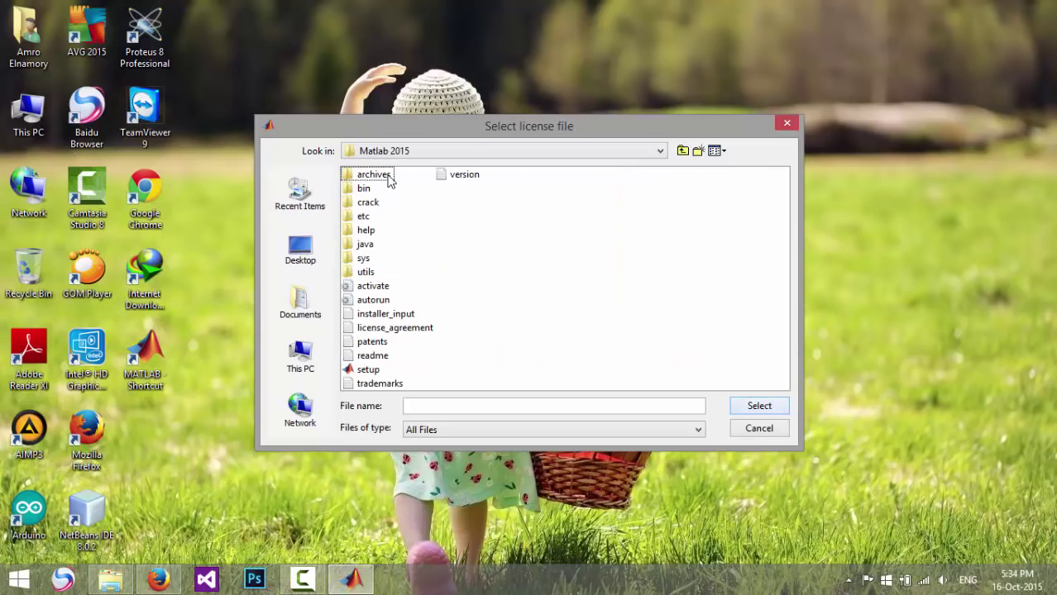
{"action": "double_click", "coordinate": [365, 204]}
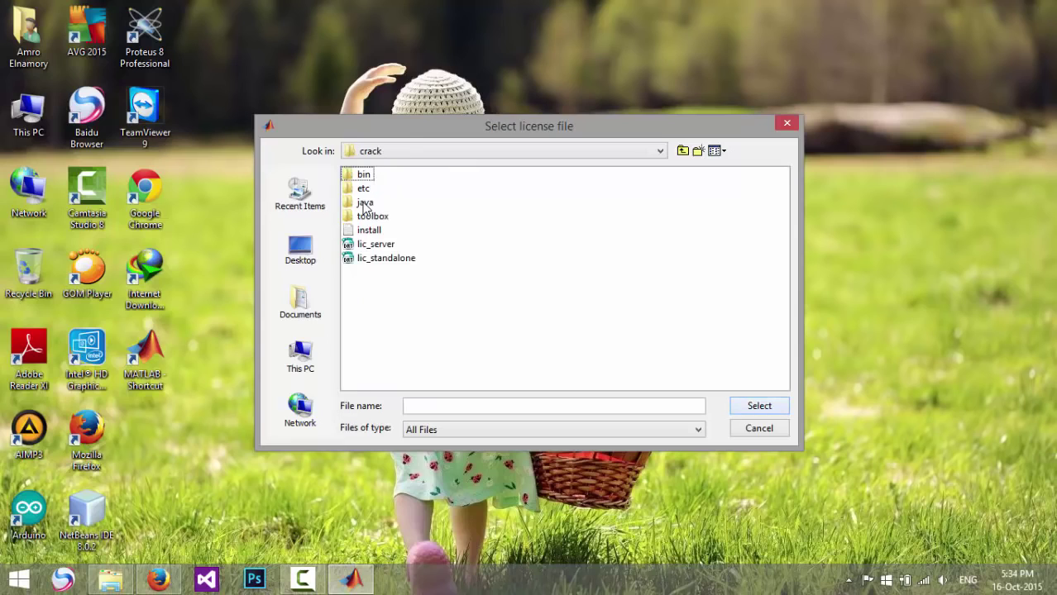
Step: Choose lic_standalone.dat as the license file and complete the offline activation
{"action": "left_click", "coordinate": [387, 259]}
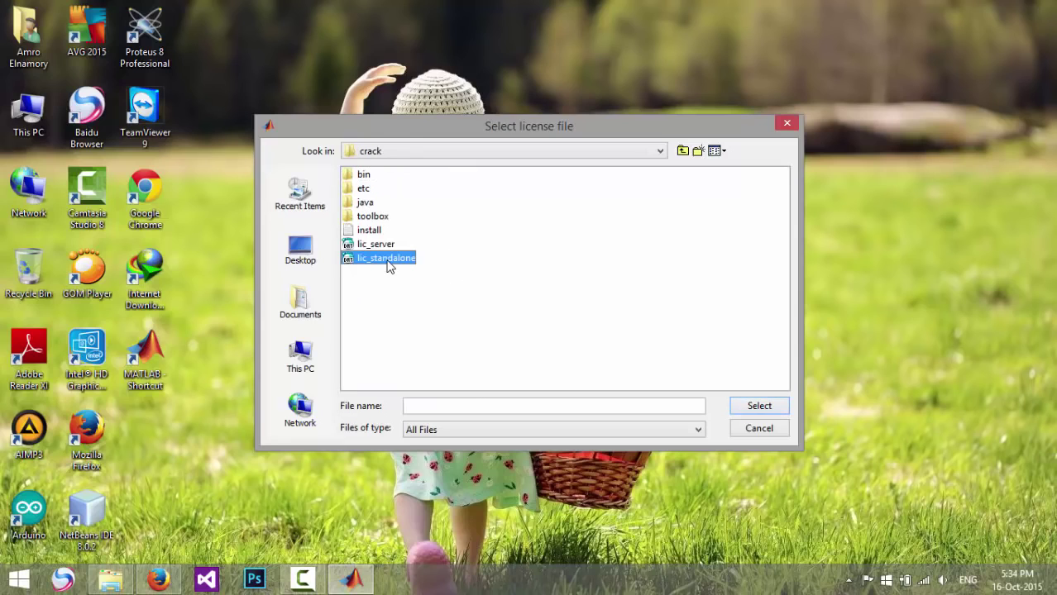
{"action": "left_click", "coordinate": [757, 405]}
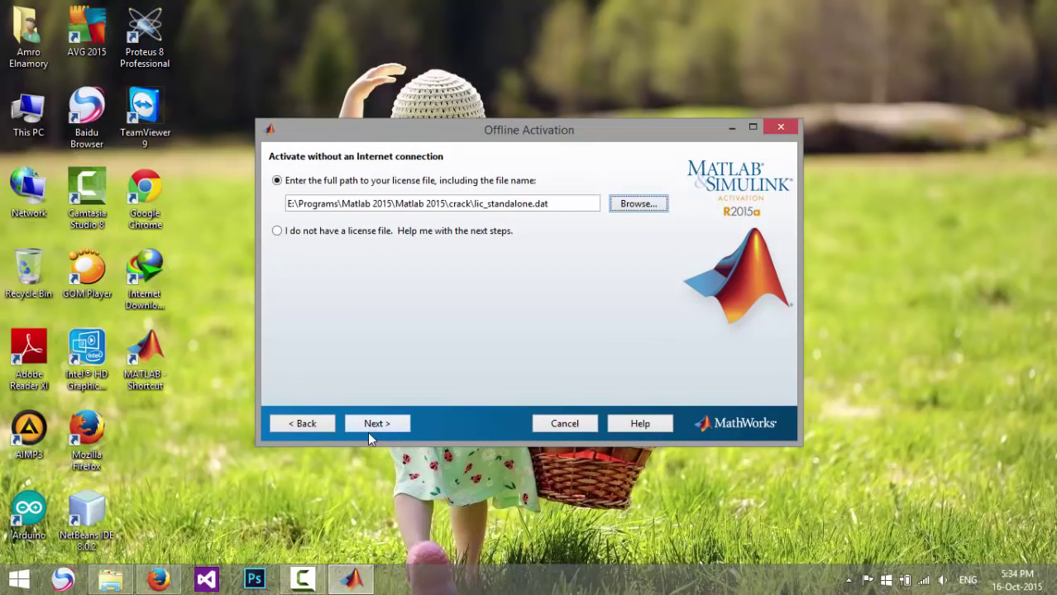
{"action": "left_click", "coordinate": [382, 425]}
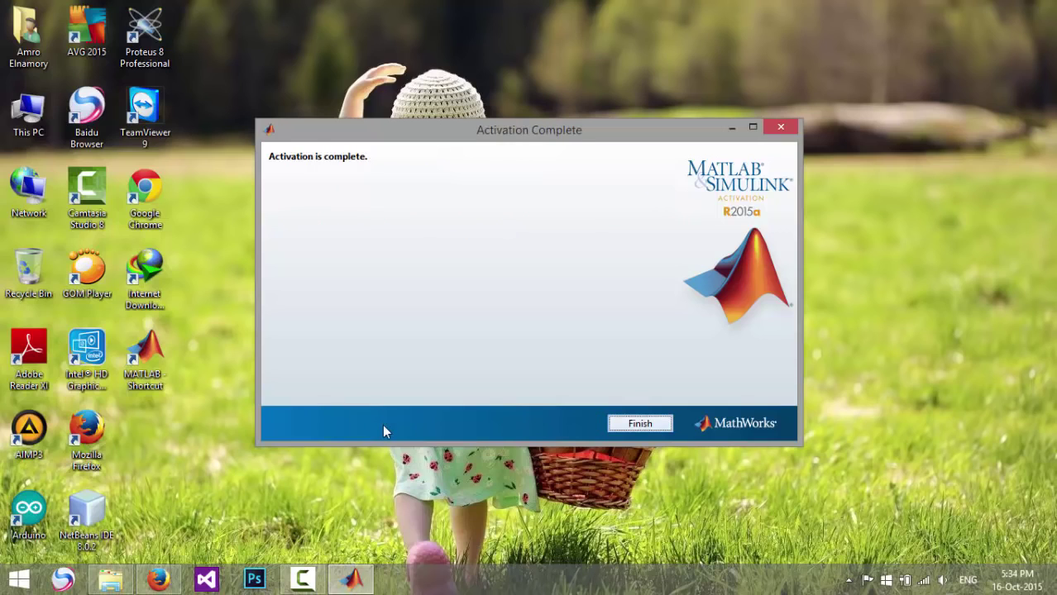
{"action": "left_click", "coordinate": [639, 424]}
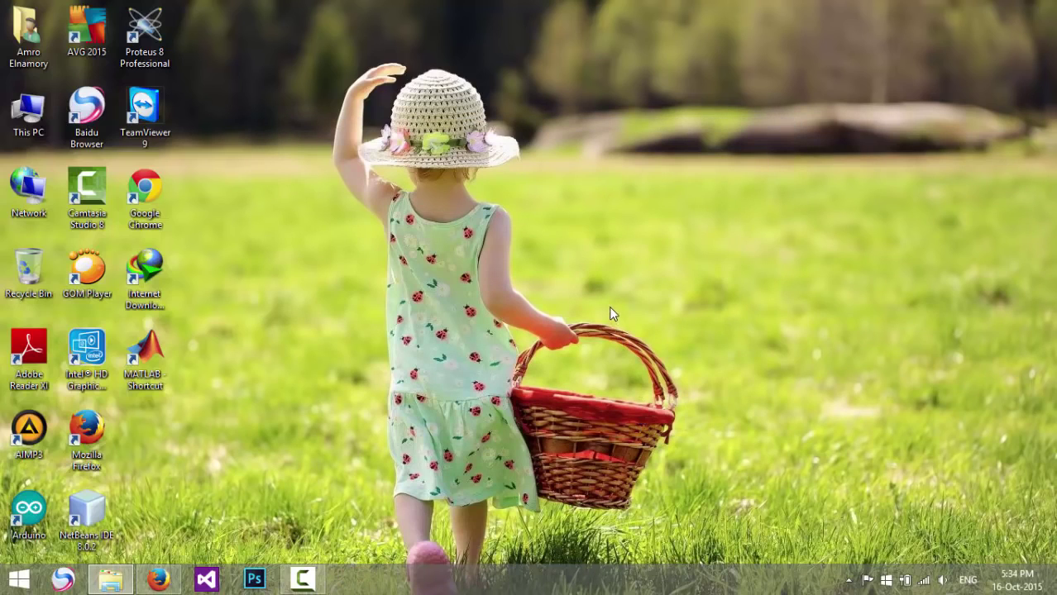